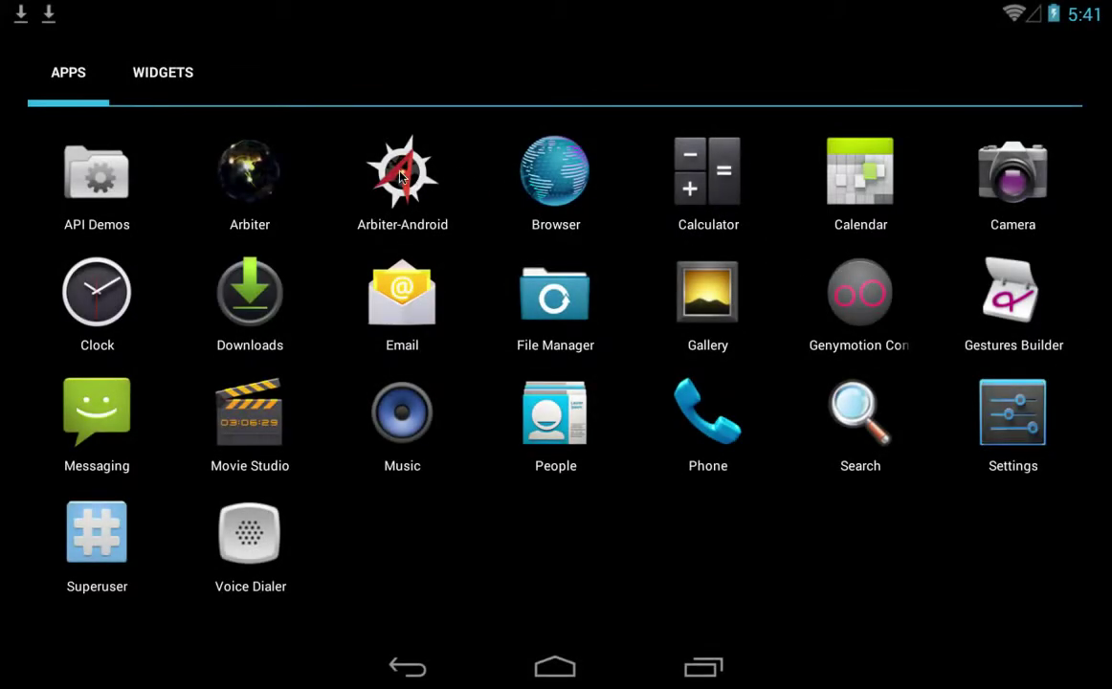
# Step: Launch Arbiter-Android from the app drawer to load the OpenStreetMap feature map
pyautogui.click(403, 176)
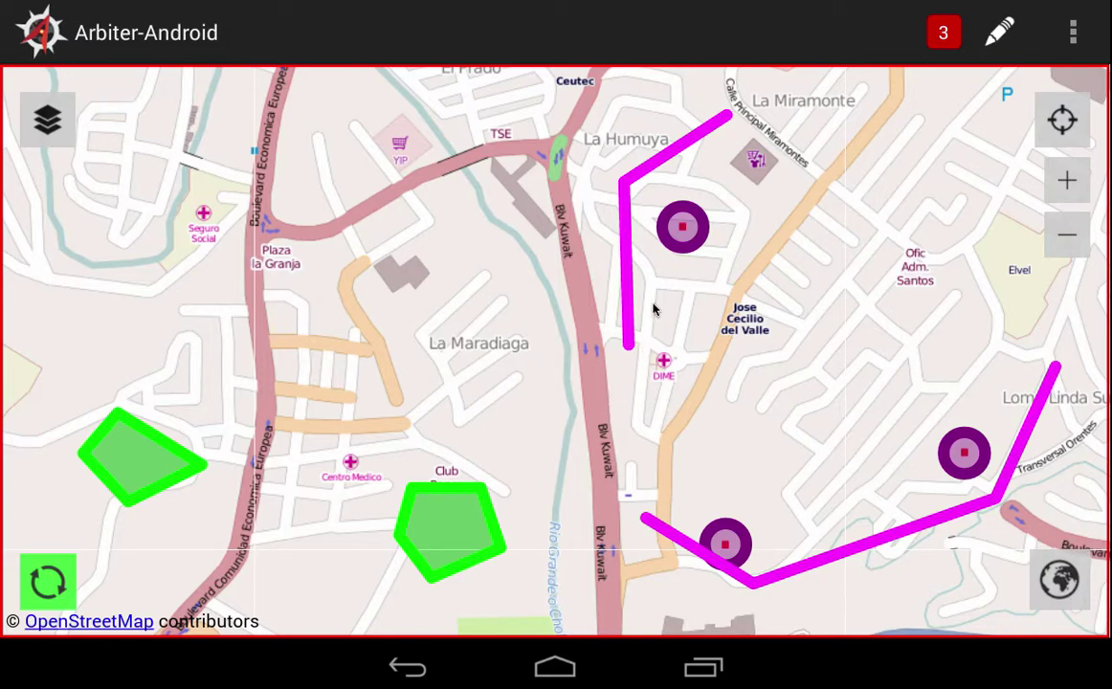
# Step: Put the 'latrine cabin' multipoint_test feature into edit mode with its points shown on the map
pyautogui.click(683, 228)
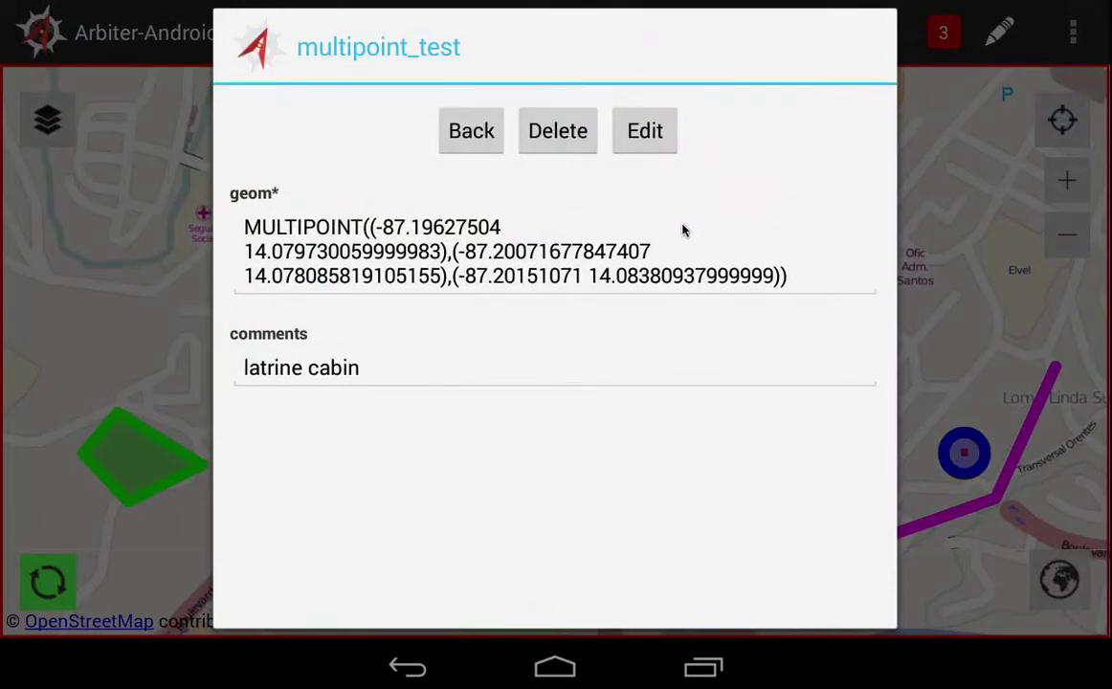
pyautogui.click(638, 143)
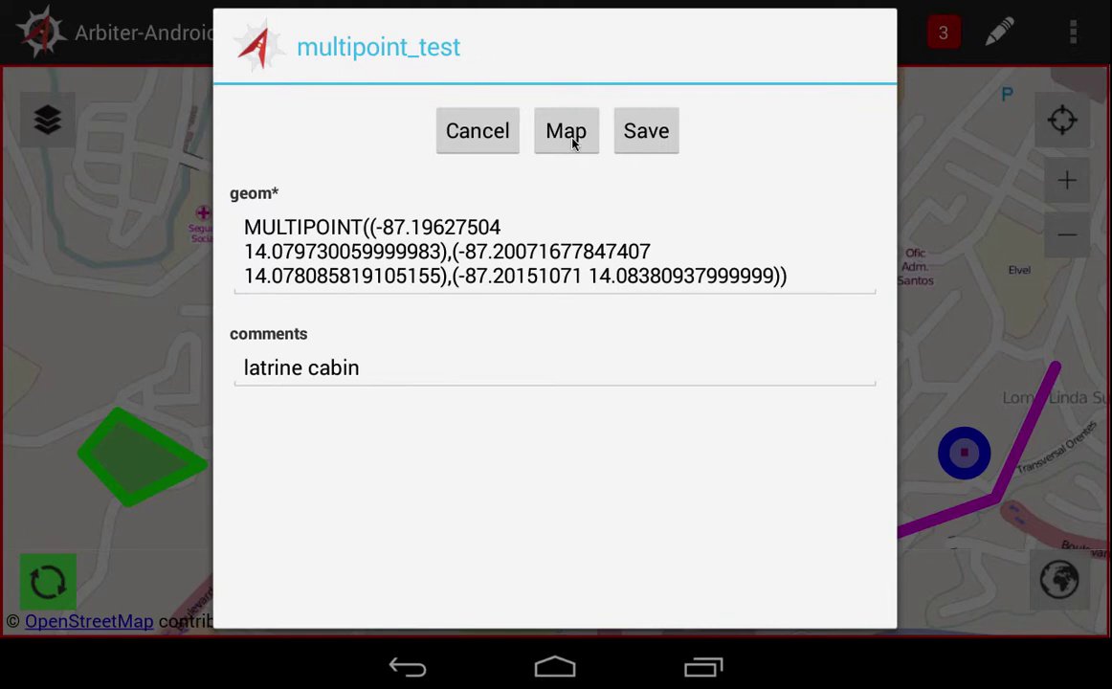
pyautogui.click(559, 134)
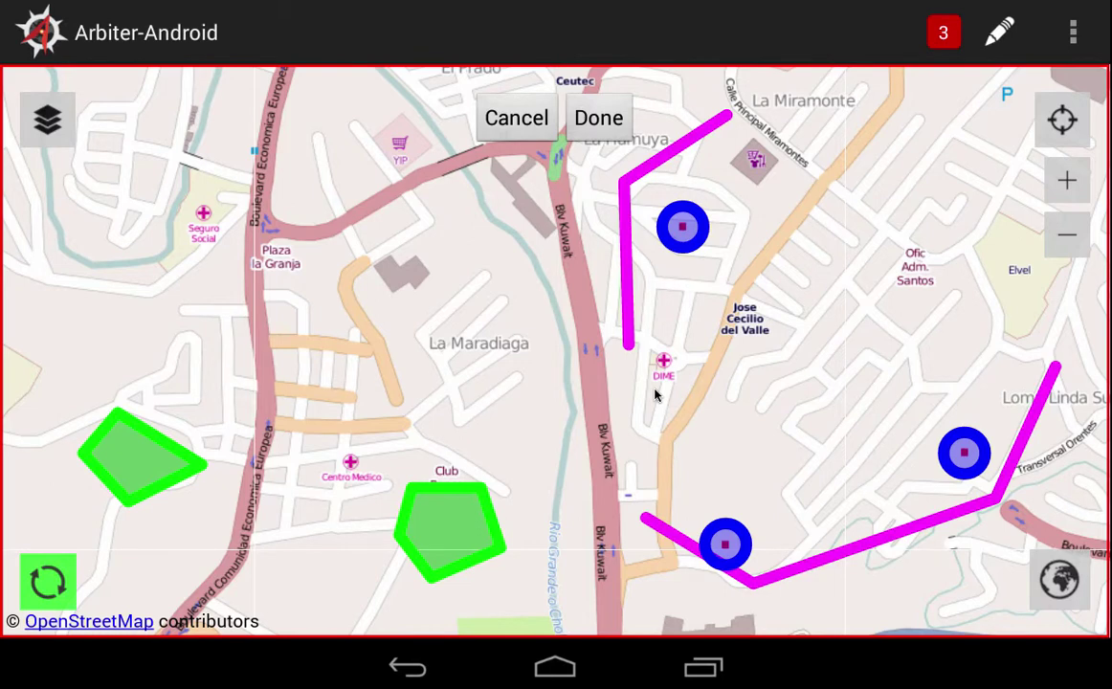
# Step: Add a fourth point near YIP and drag the lower point up beside La Maradiaga
pyautogui.click(696, 226)
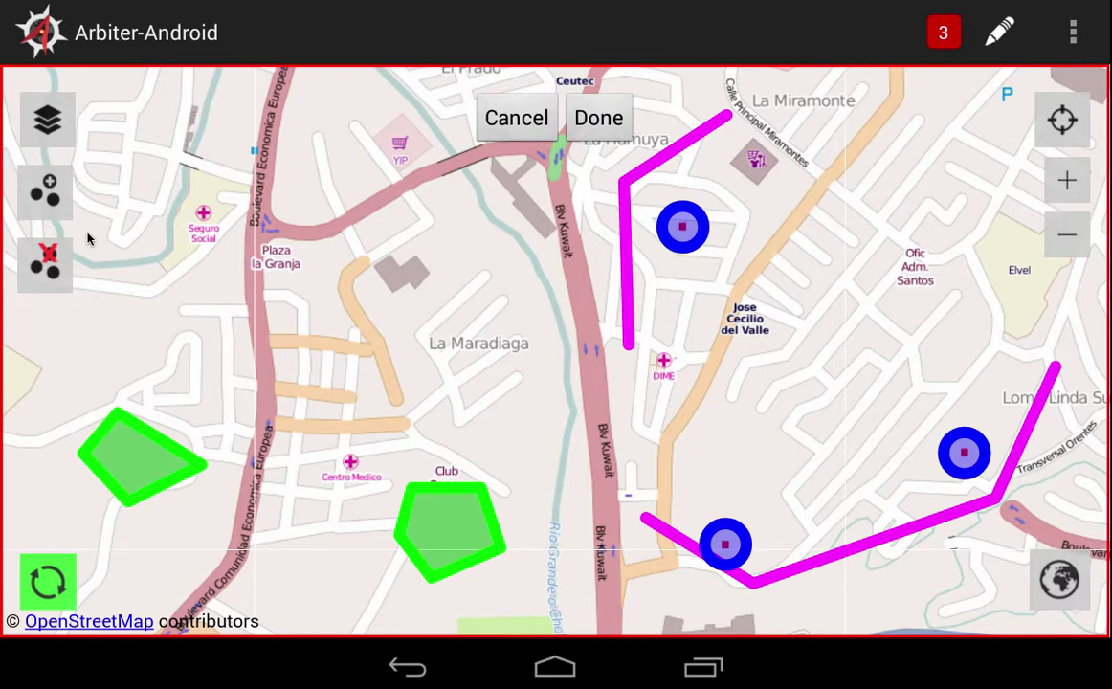
pyautogui.click(50, 192)
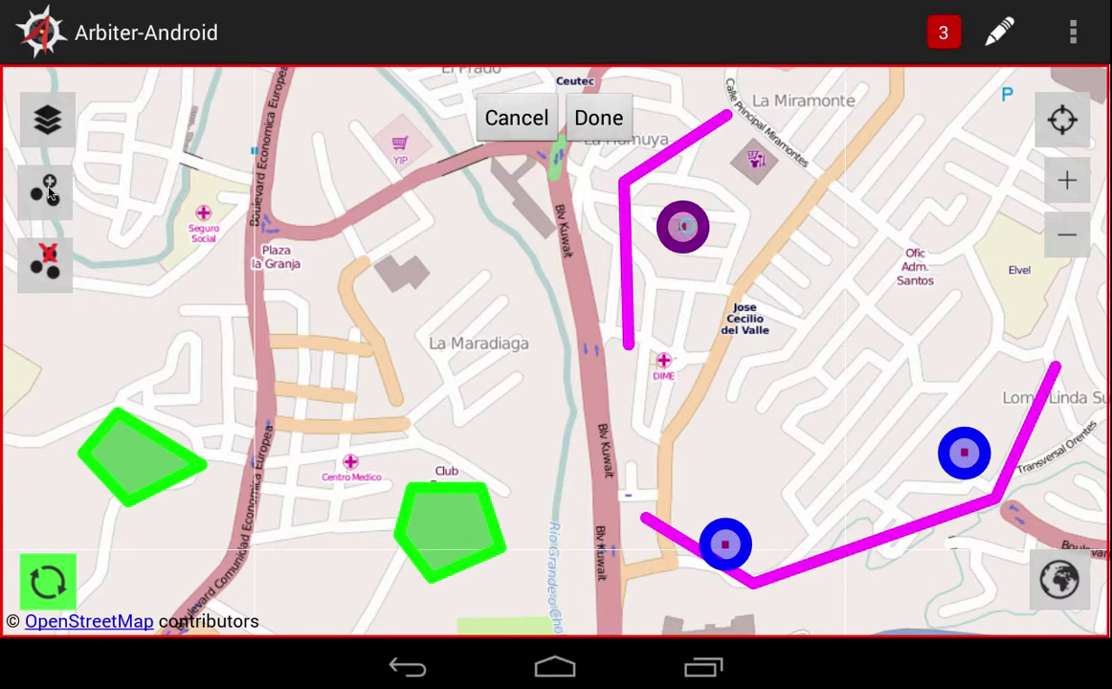
pyautogui.click(342, 152)
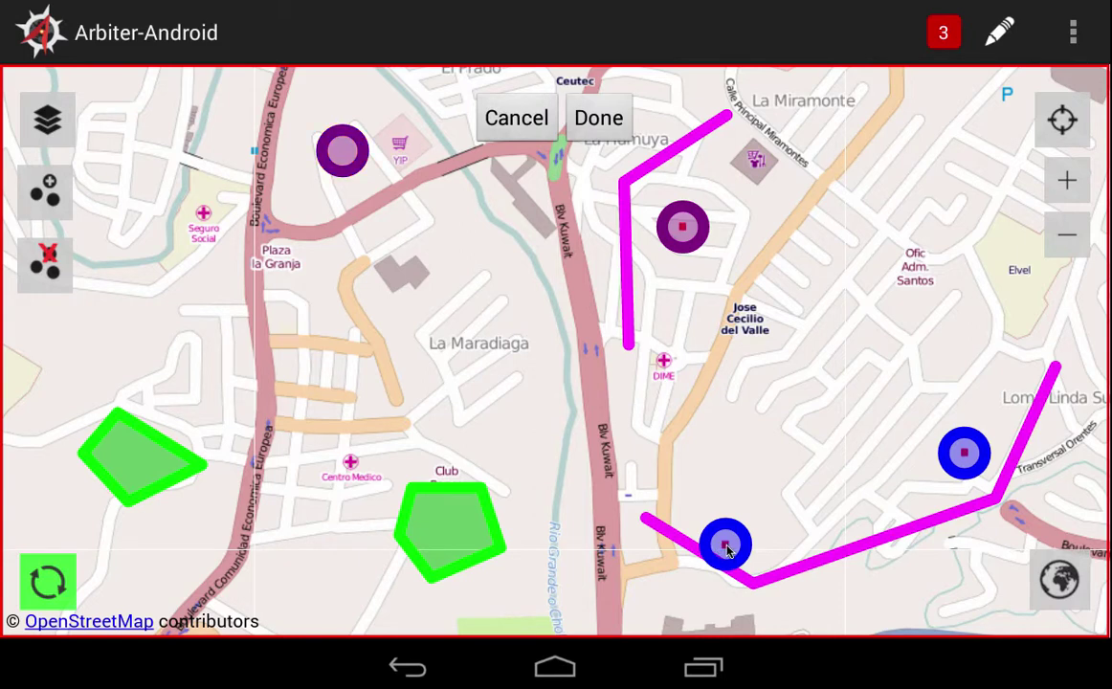
pyautogui.moveTo(727, 548); pyautogui.dragTo(526, 425)
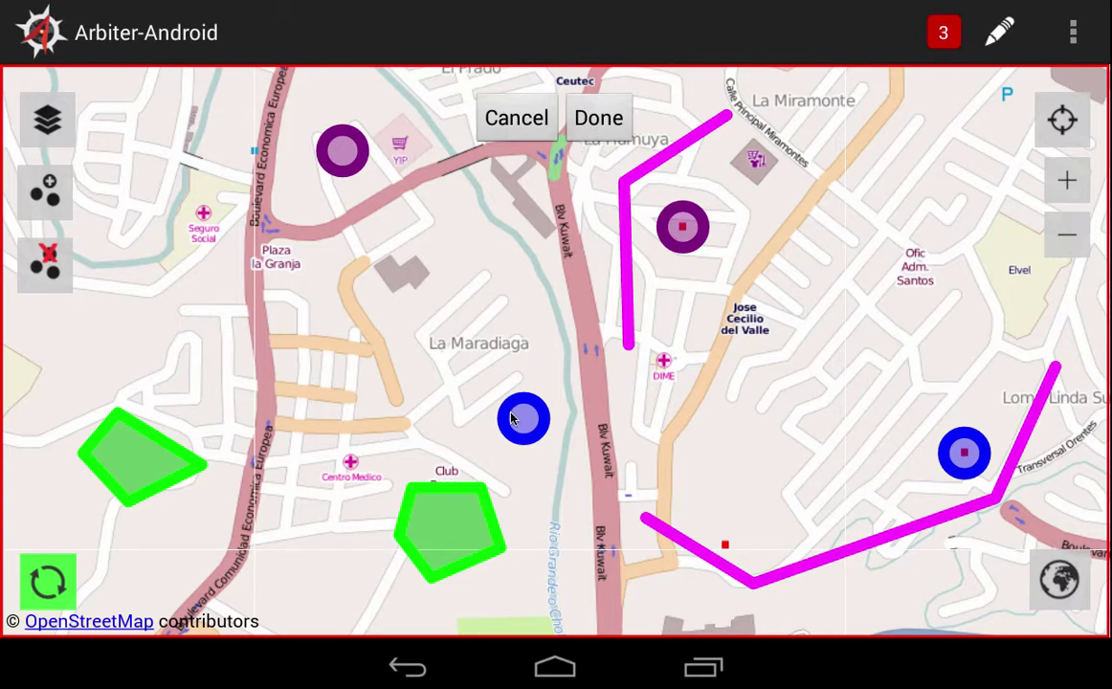
# Step: Finish the point edits, save the four-point multipoint_test feature, and return to the map
pyautogui.click(585, 133)
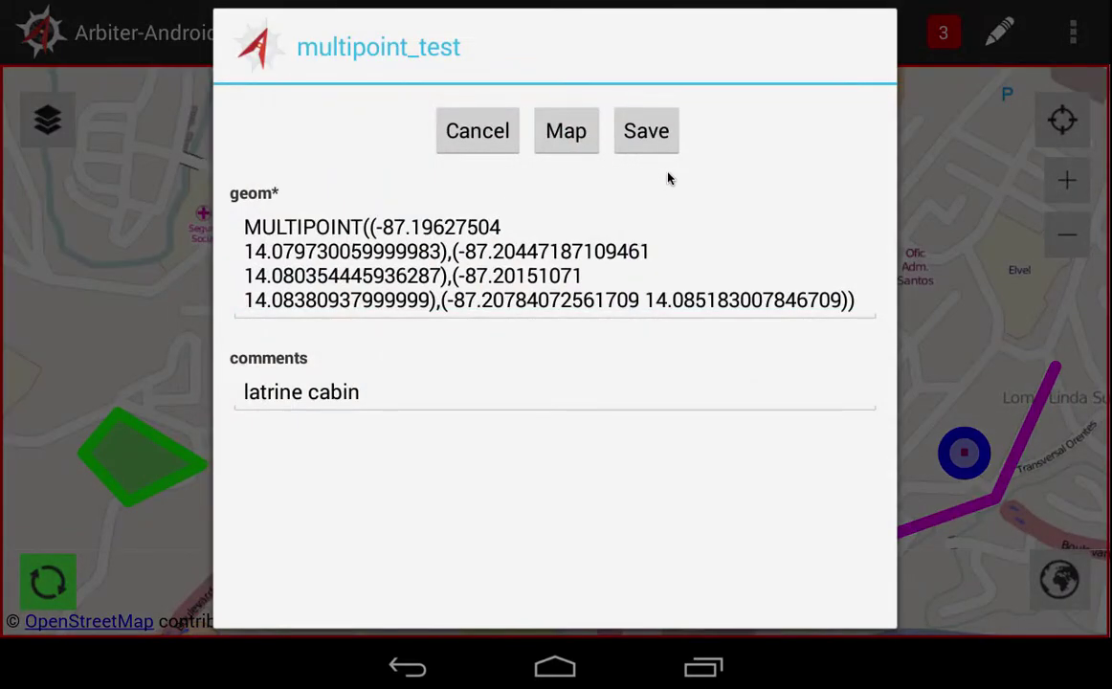
pyautogui.click(644, 146)
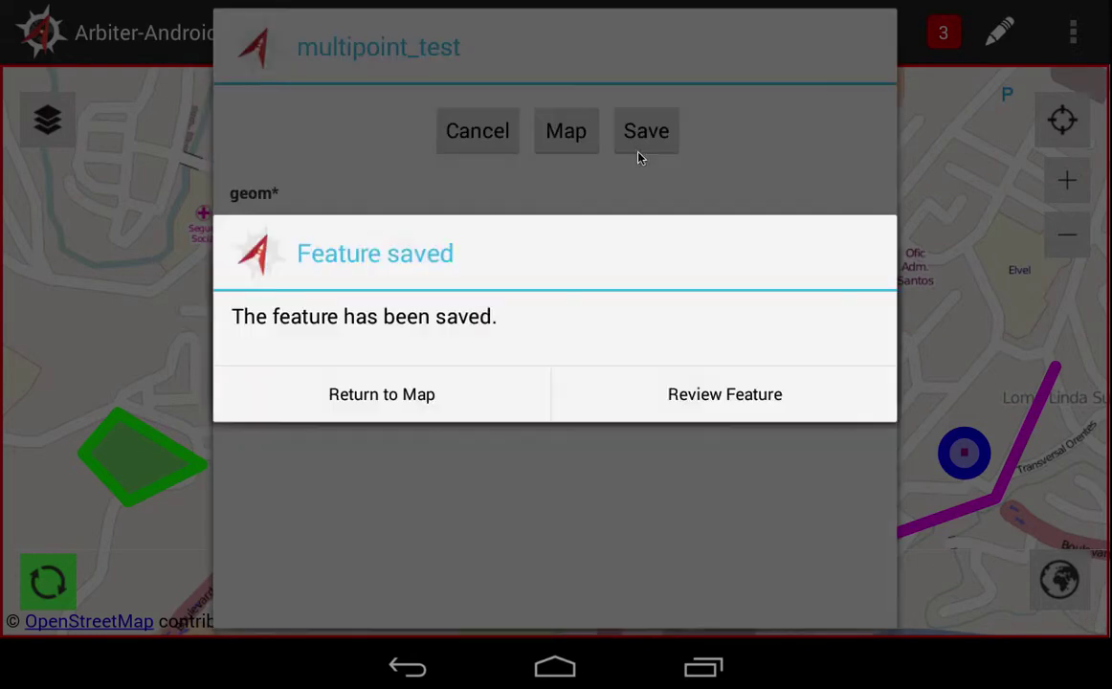
pyautogui.click(356, 402)
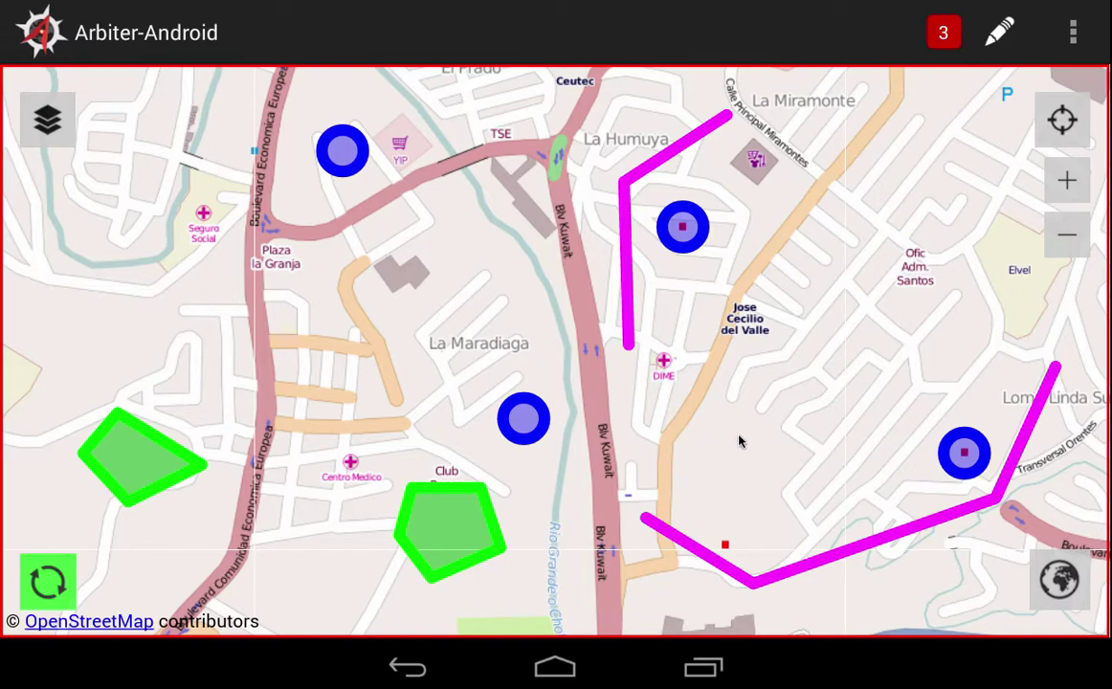
# Step: Replace the fence line's comment with 'Temporary barrier', save it, and return to the map
pyautogui.click(871, 551)
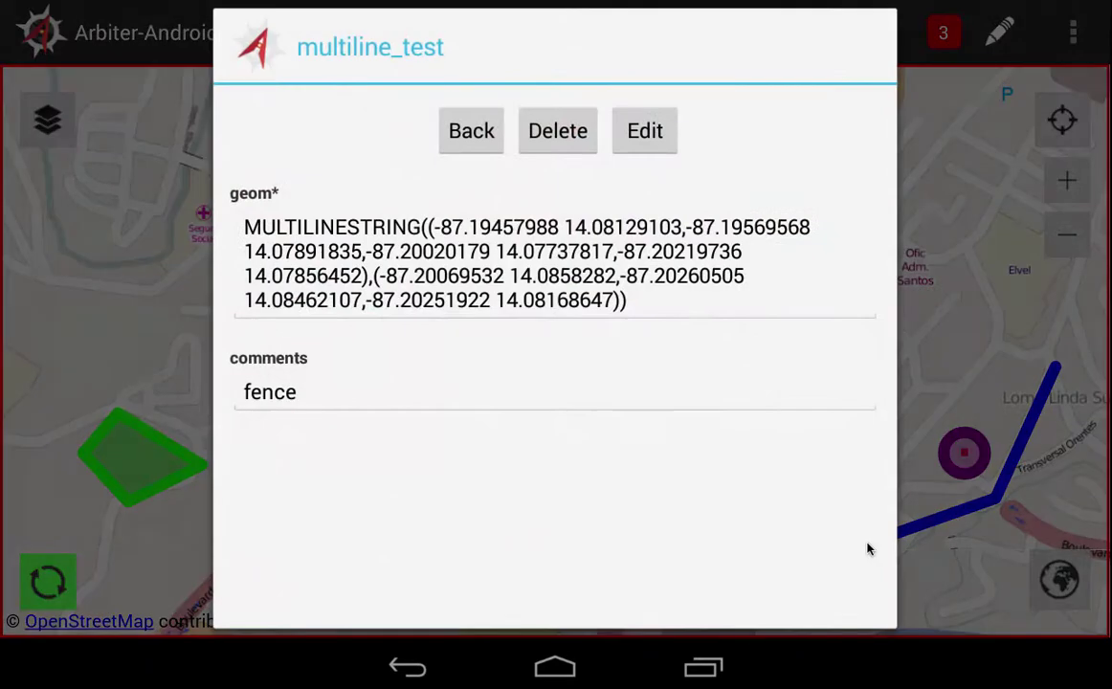
pyautogui.click(644, 134)
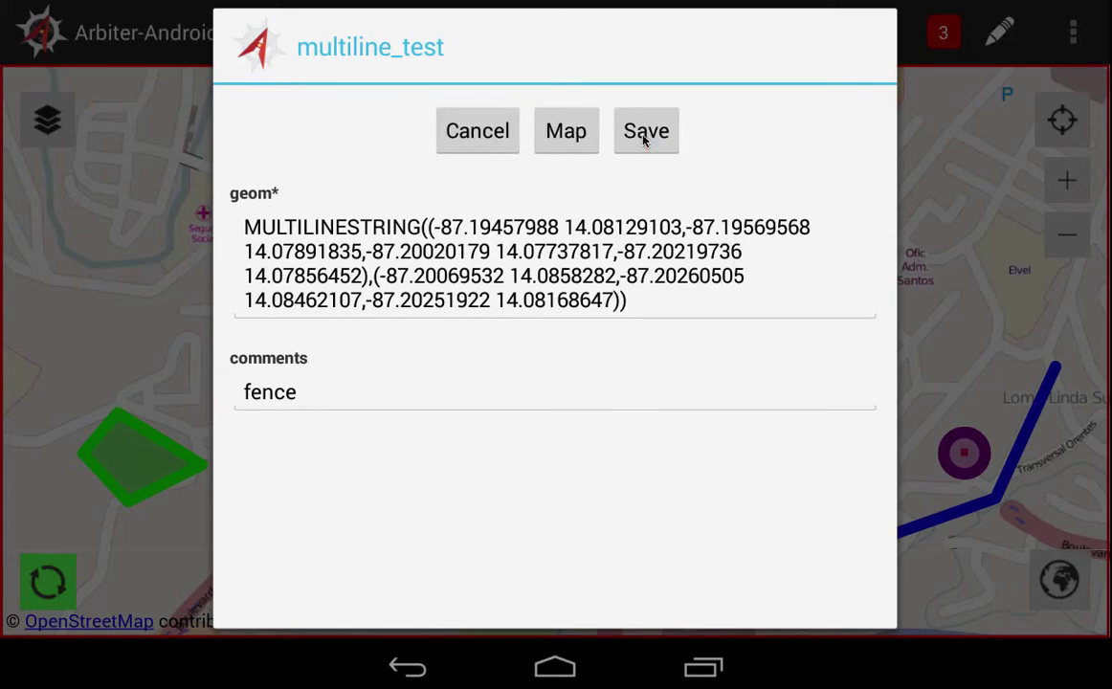
pyautogui.click(403, 402)
pyautogui.press('BackSpace')
pyautogui.press('BackSpace')
pyautogui.press('BackSpace')
pyautogui.press('BackSpace')
pyautogui.press('BackSpace')
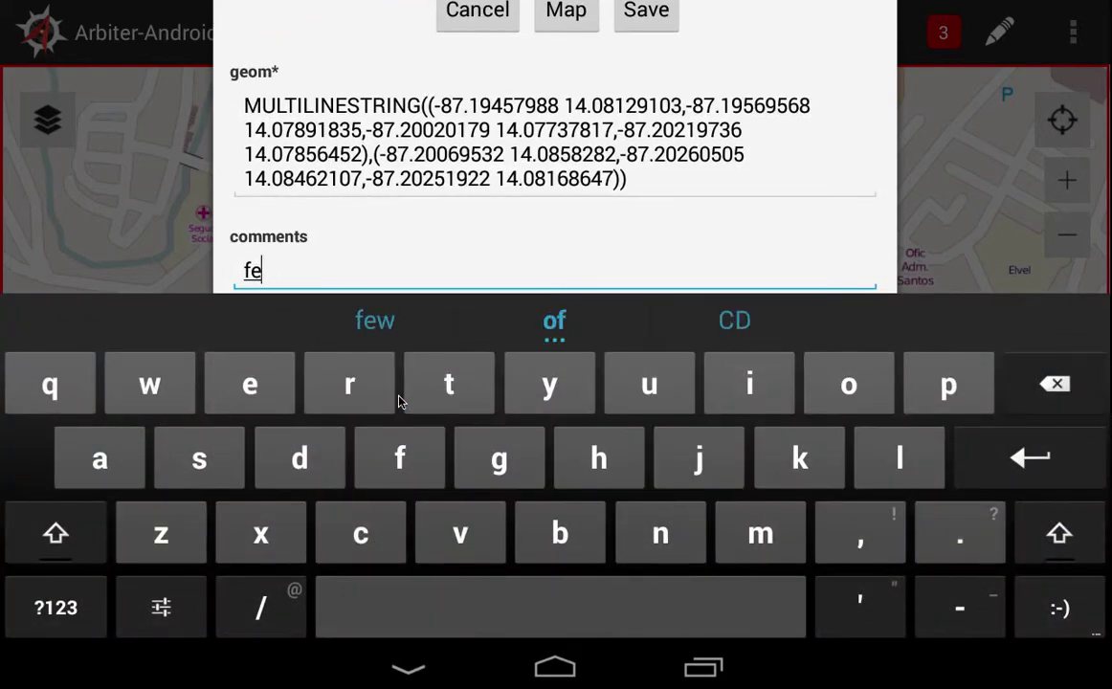
pyautogui.write('Temporary')
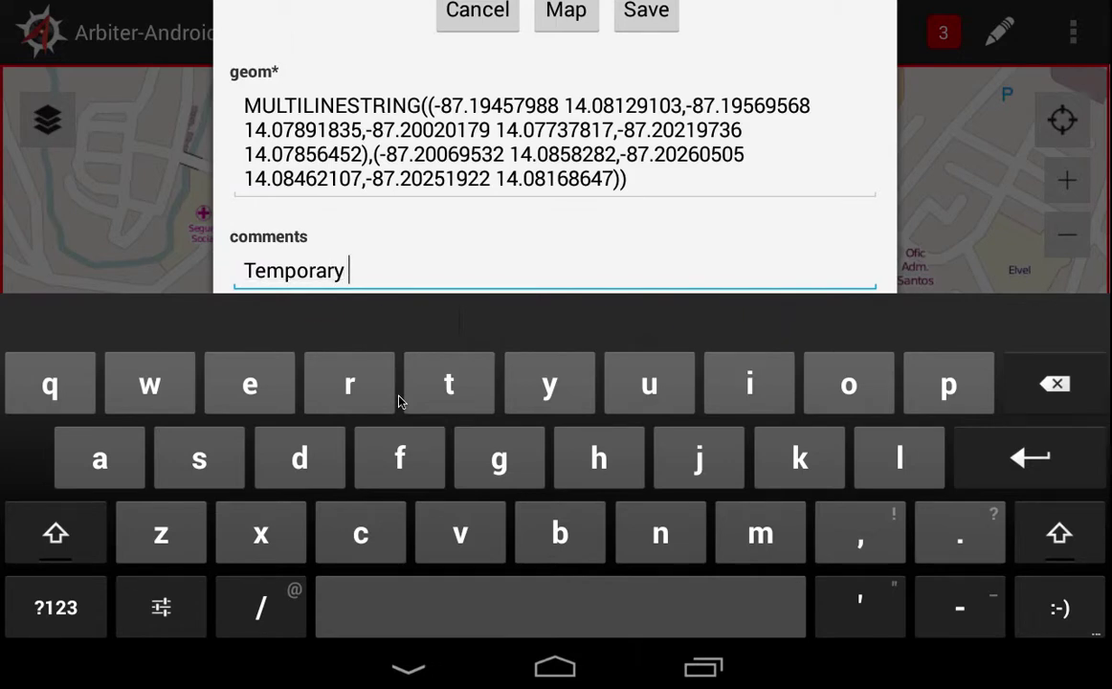
pyautogui.write(' barrier')
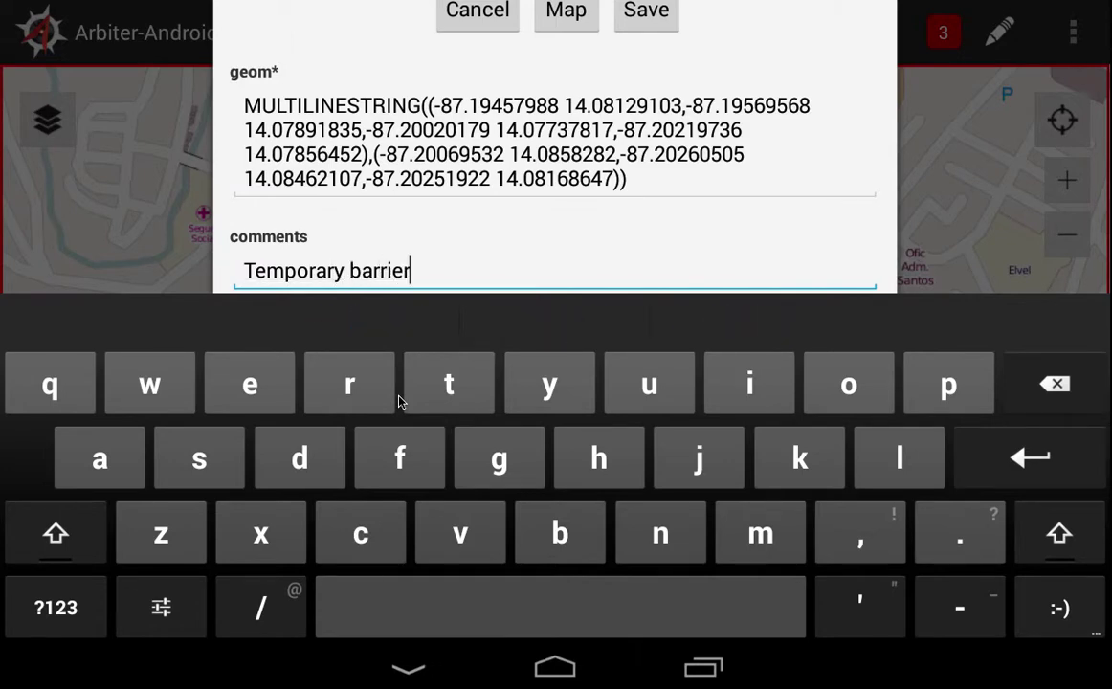
pyautogui.click(632, 21)
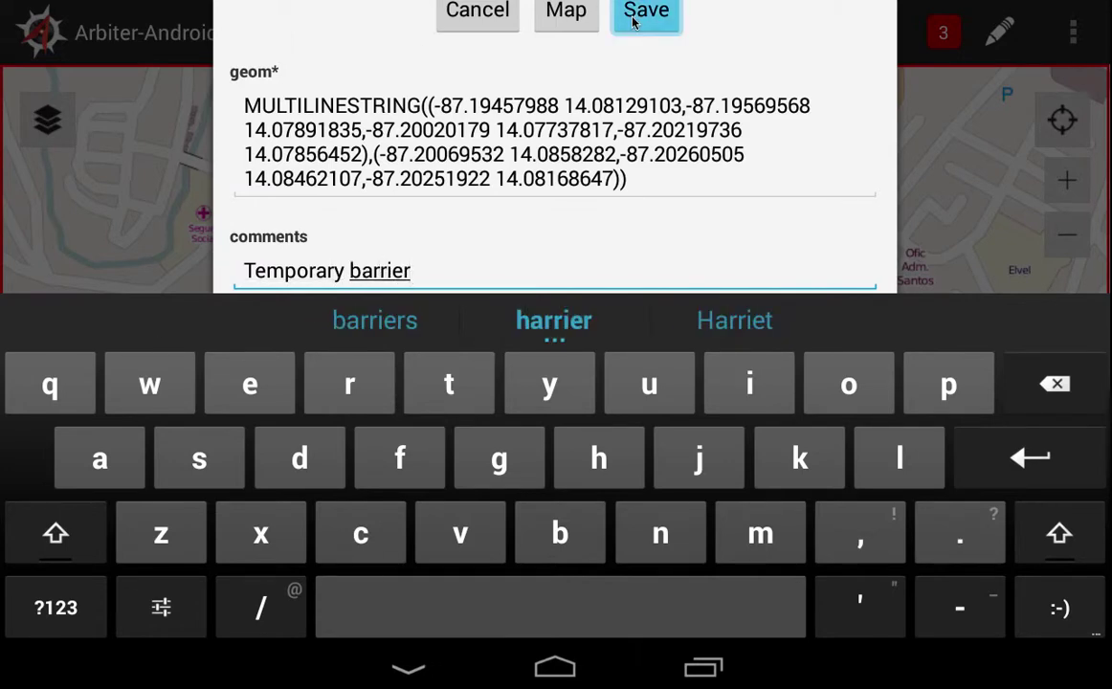
pyautogui.click(414, 401)
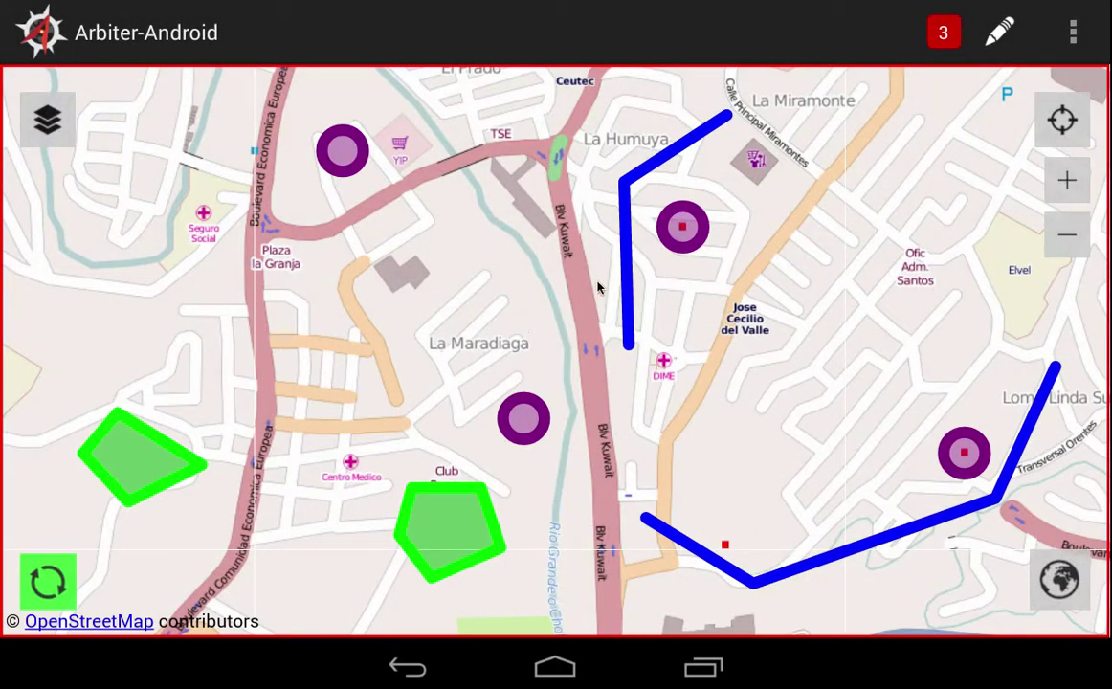
# Step: Reopen the fence feature to verify its new comment, then open the left green polygon's details
pyautogui.click(624, 256)
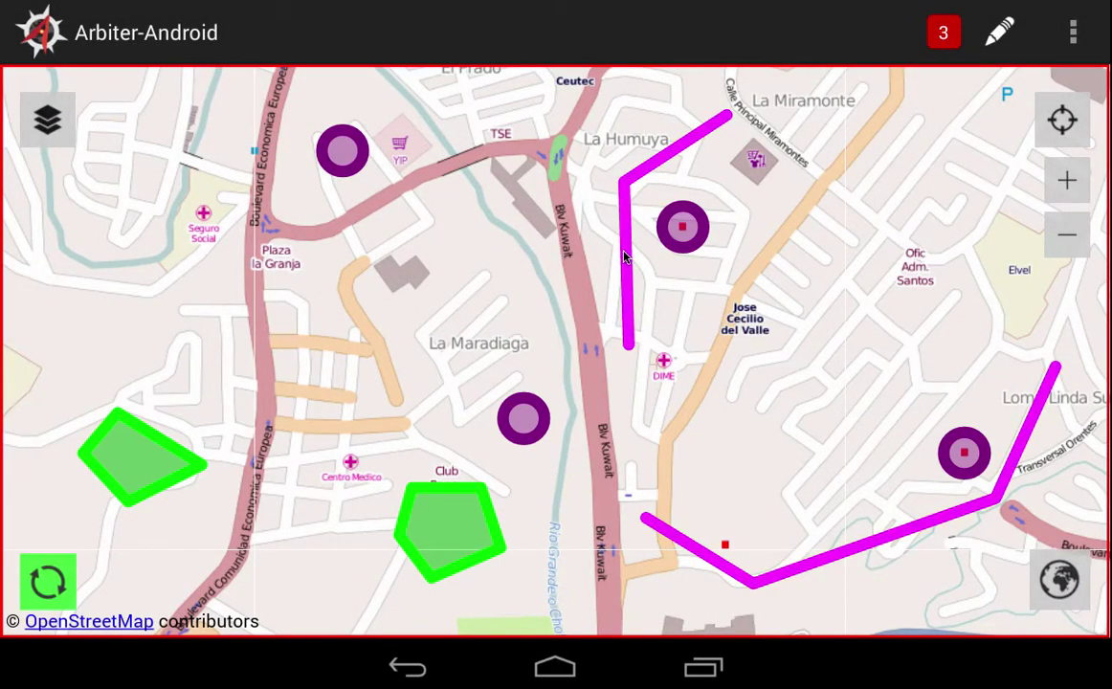
pyautogui.click(627, 257)
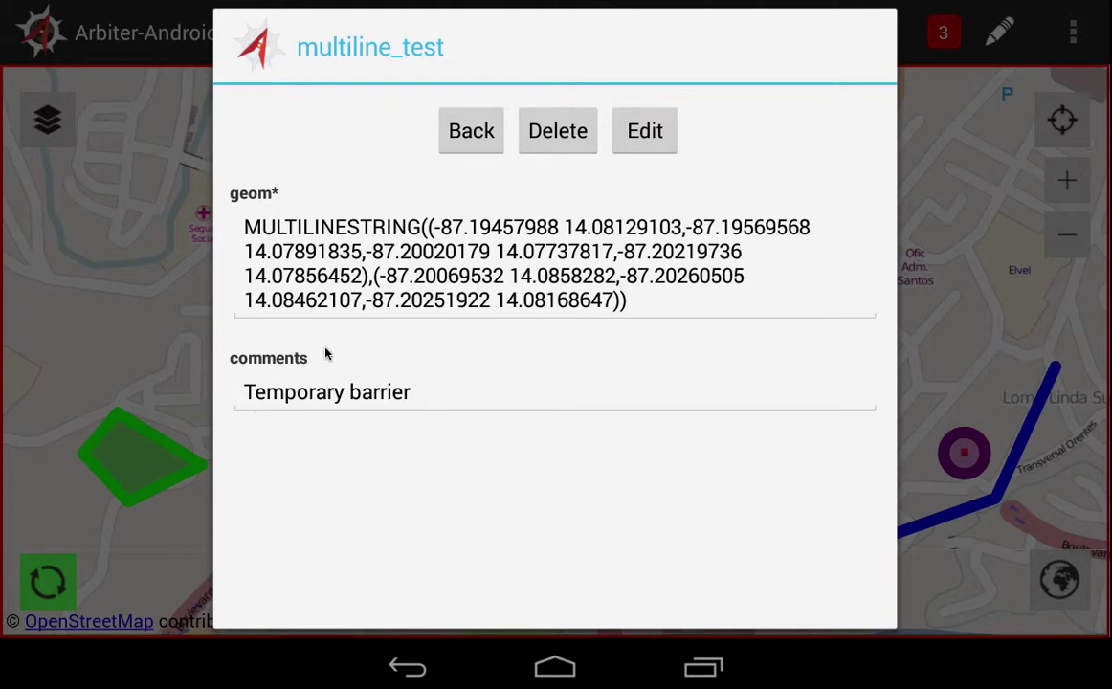
pyautogui.click(457, 143)
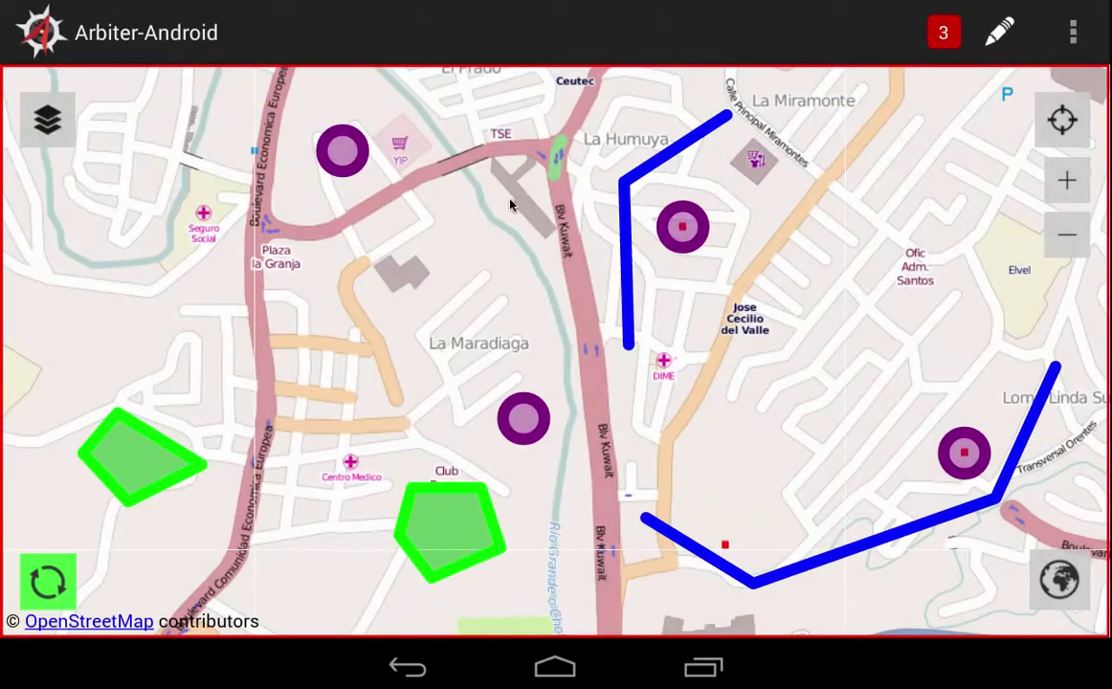
pyautogui.click(149, 442)
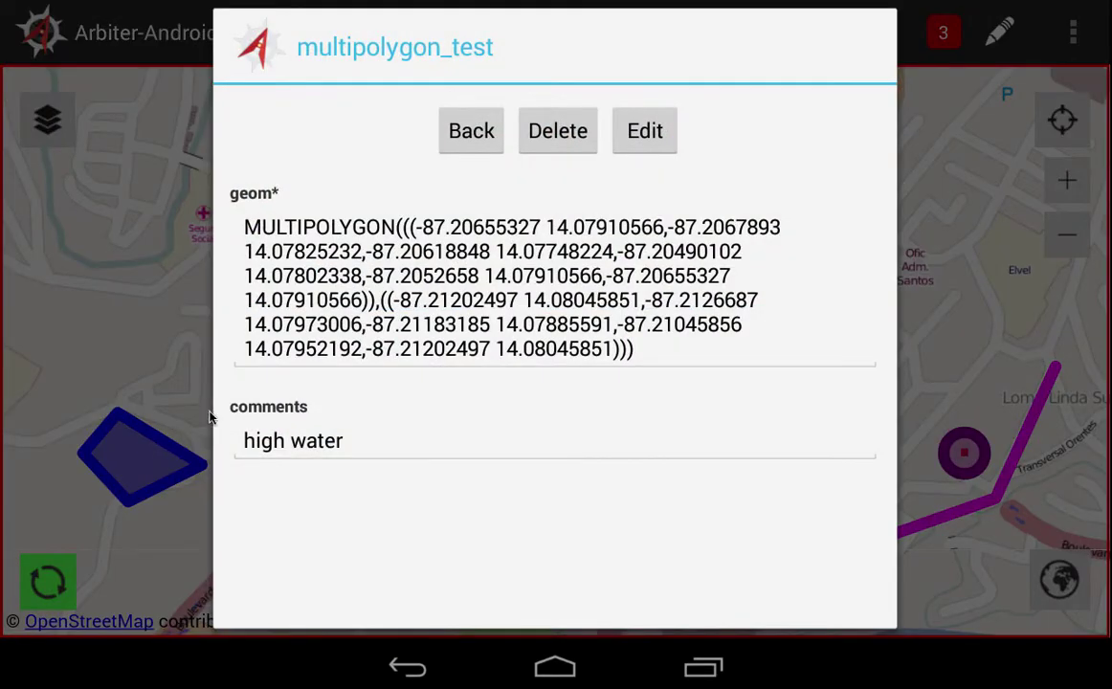
# Step: Edit the 'high water' multipolygon geometry on the map and delete its left polygon part
pyautogui.click(628, 144)
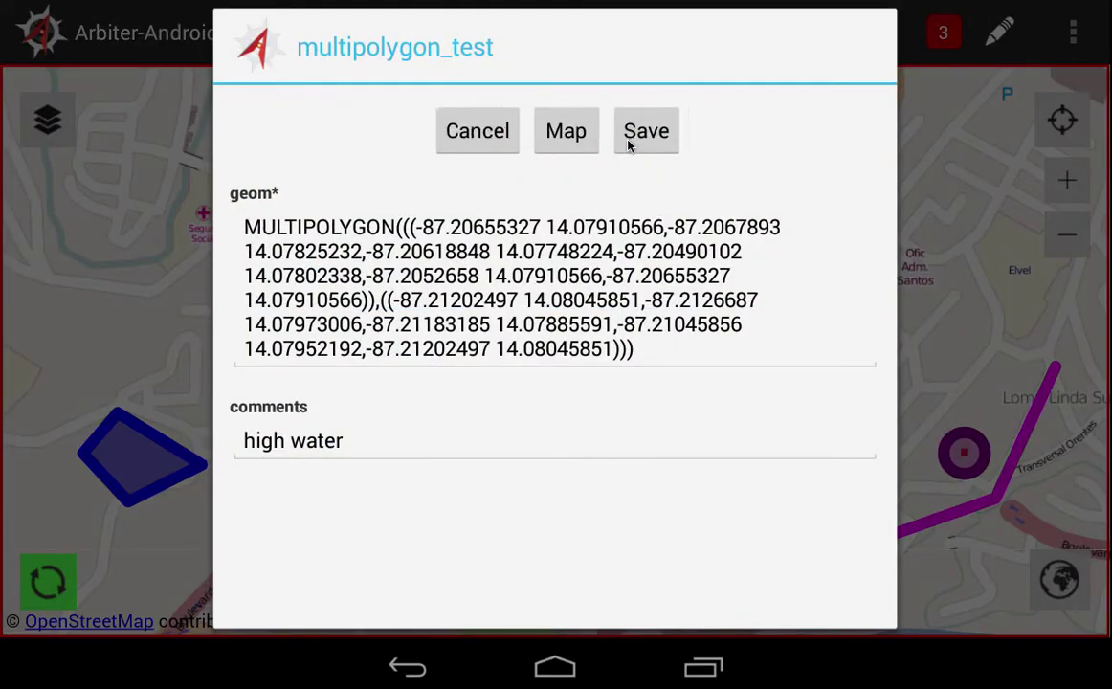
pyautogui.click(568, 139)
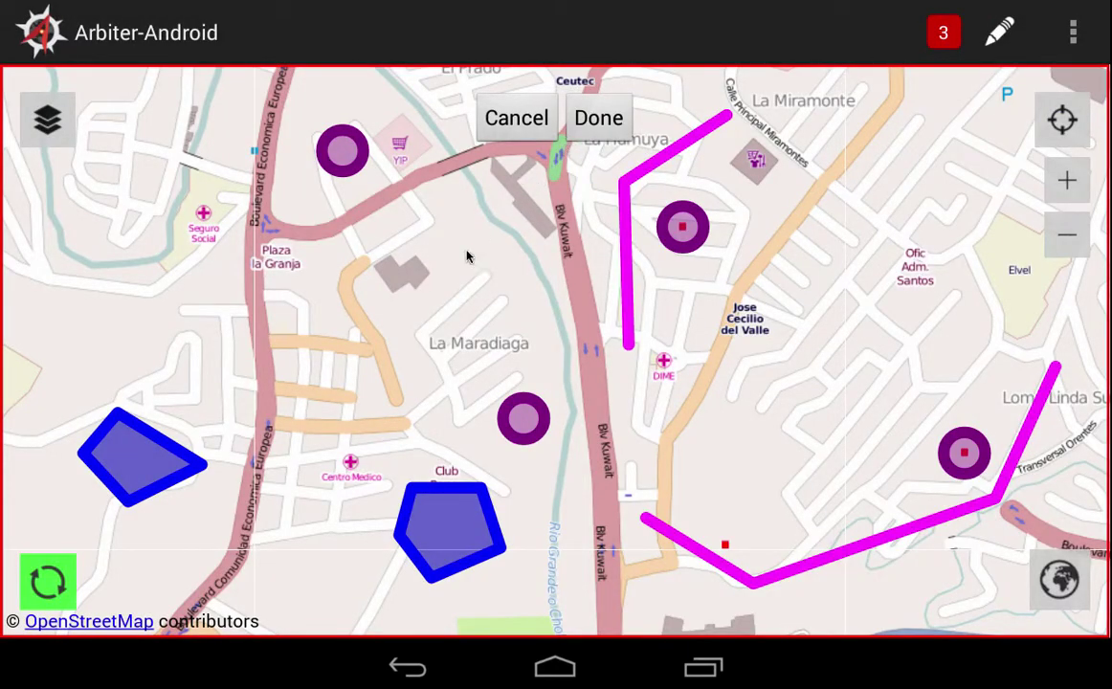
pyautogui.click(149, 450)
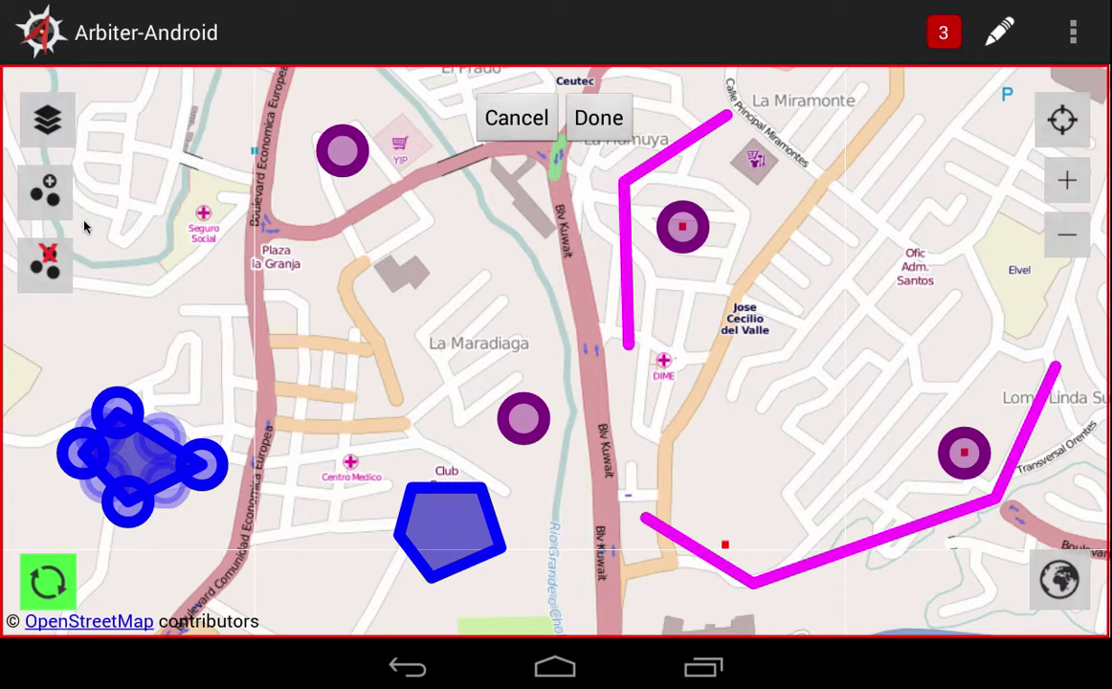
pyautogui.click(45, 271)
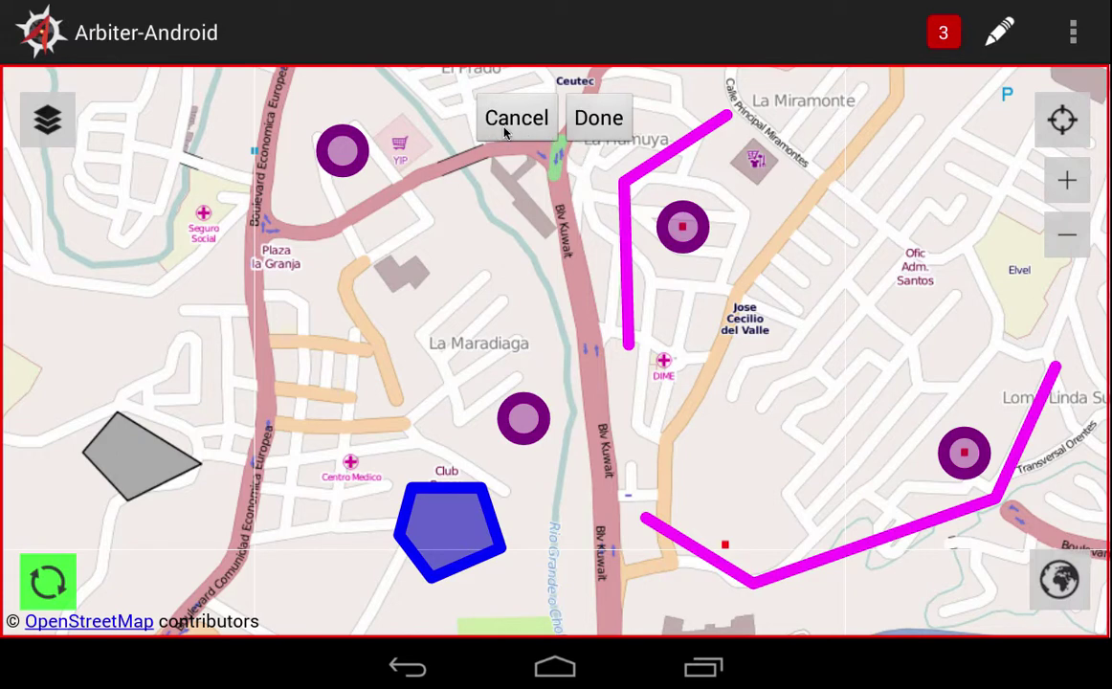
# Step: Finish the polygon edit, save multipolygon_test with only the pentagon, and return to the map
pyautogui.click(597, 129)
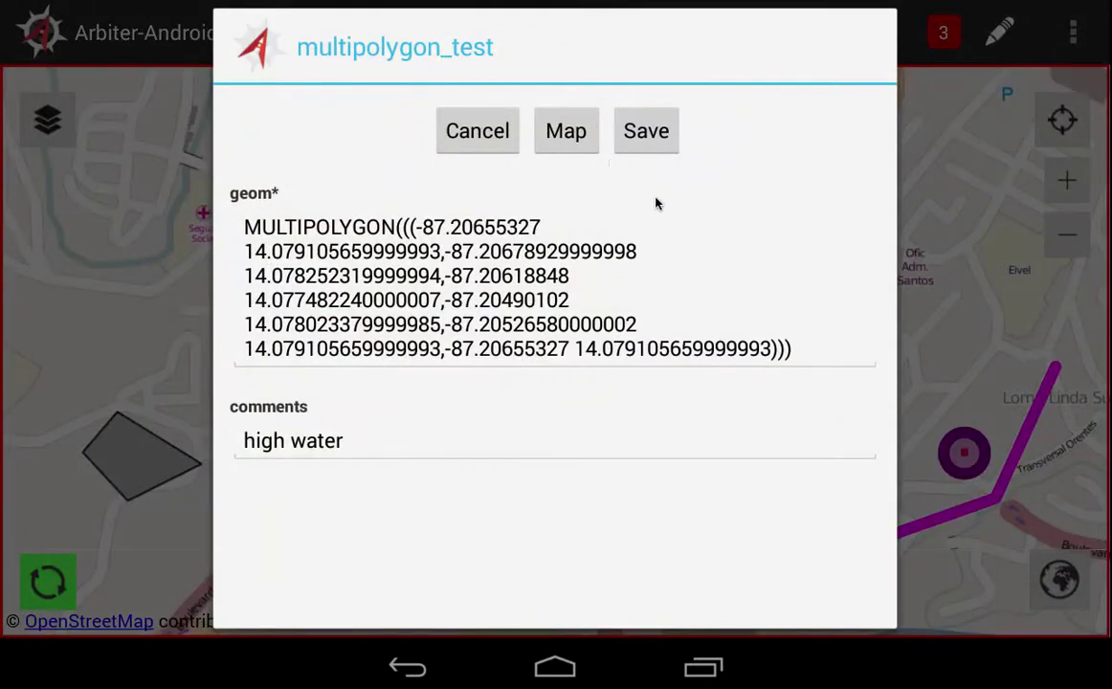
pyautogui.click(647, 136)
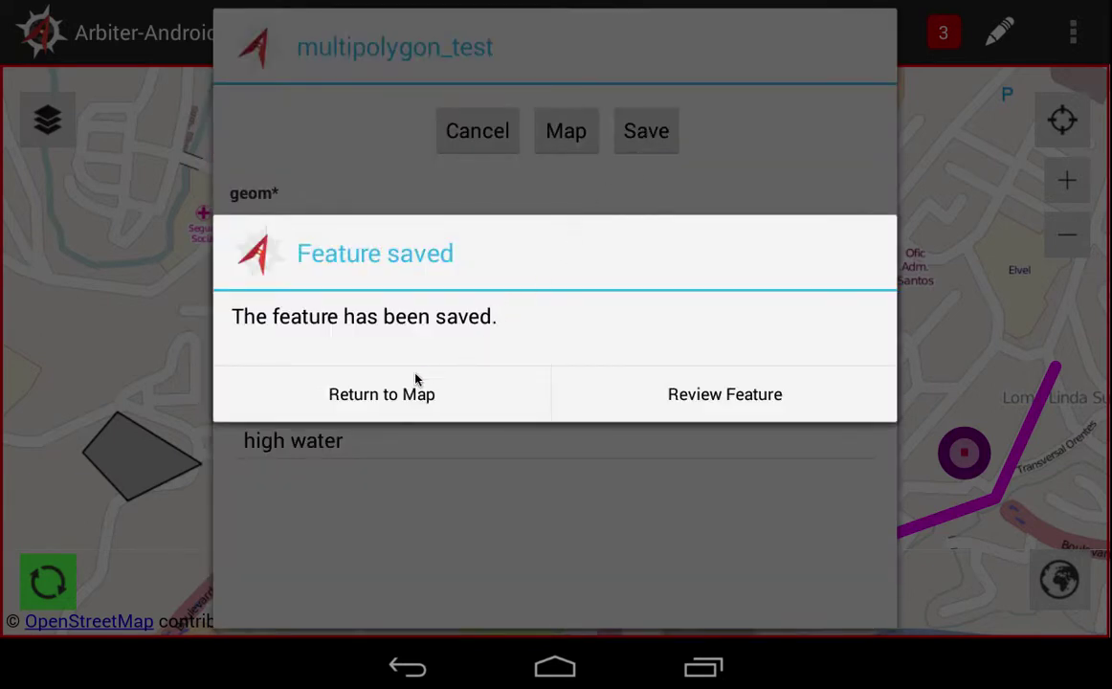
pyautogui.click(362, 402)
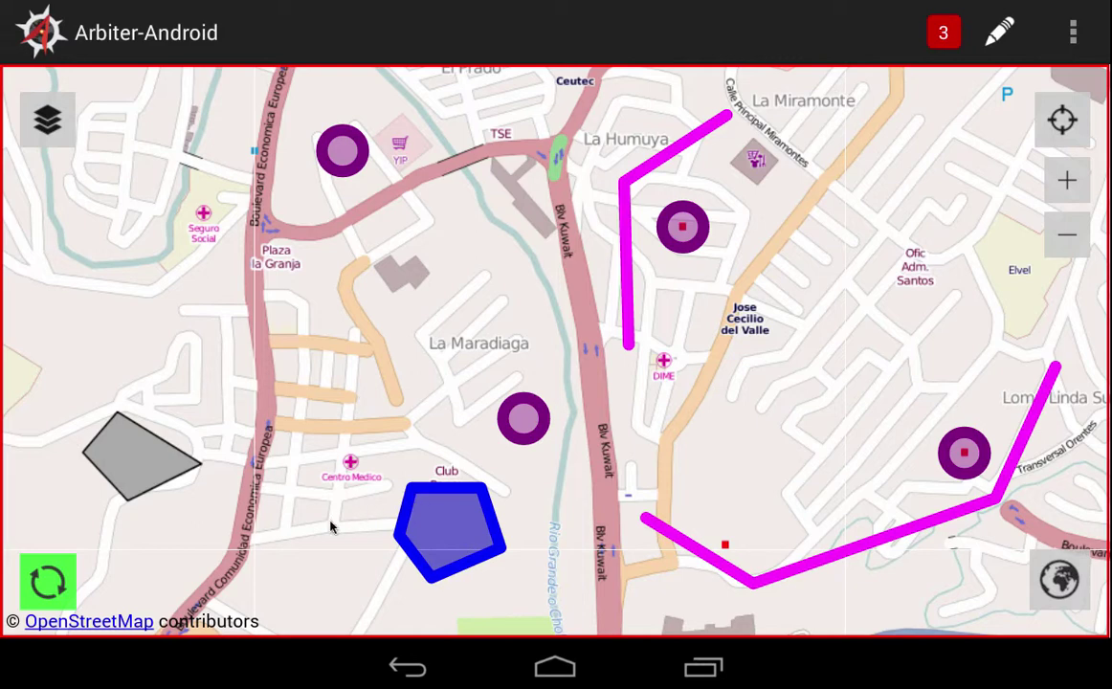
# Step: Start syncing the saved edits using the green sync button at the bottom-left
pyautogui.click(43, 580)
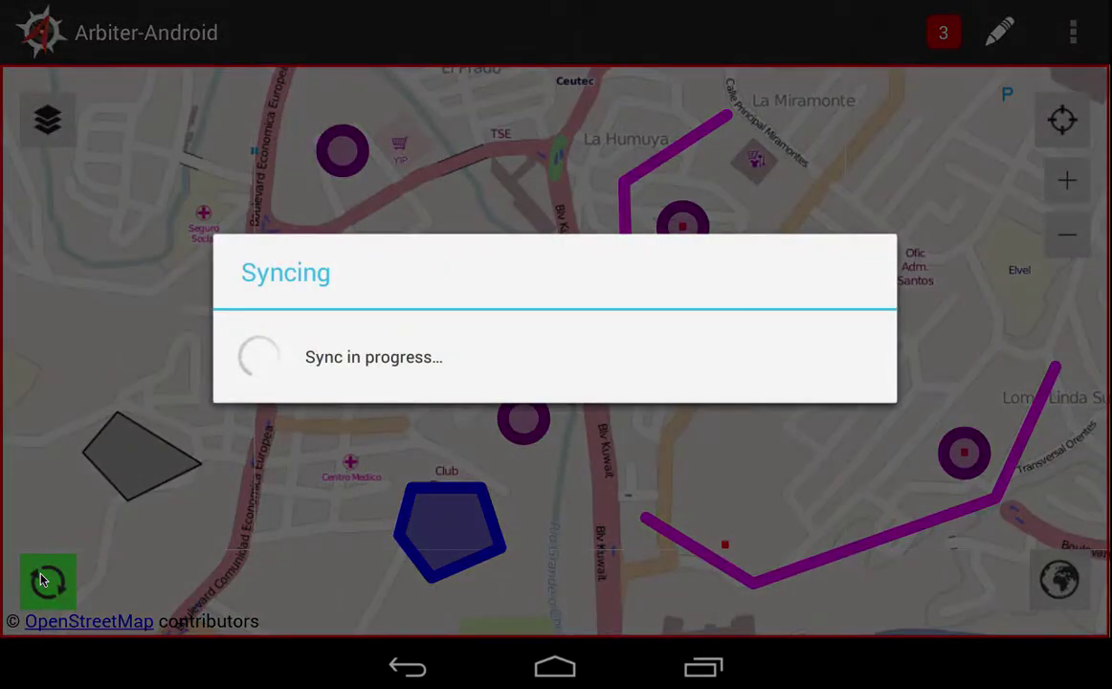